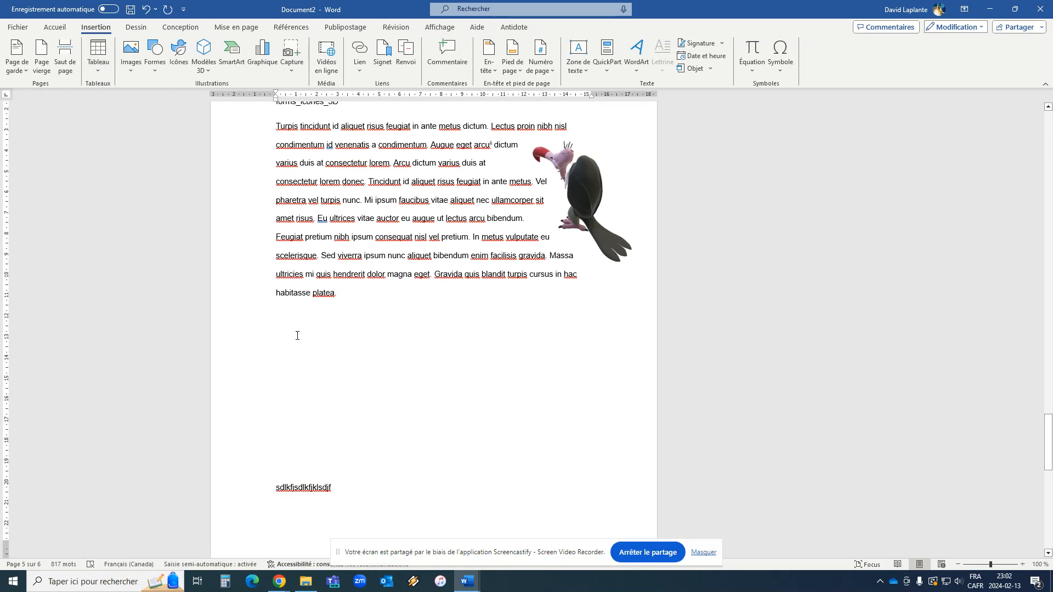
pyautogui.click(94, 64)
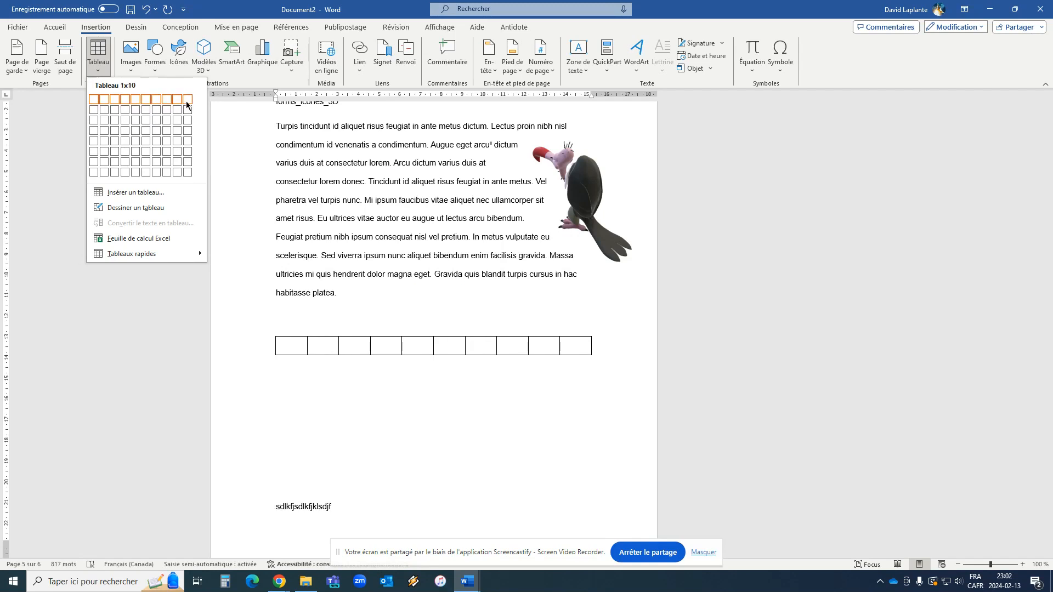
pyautogui.click(120, 193)
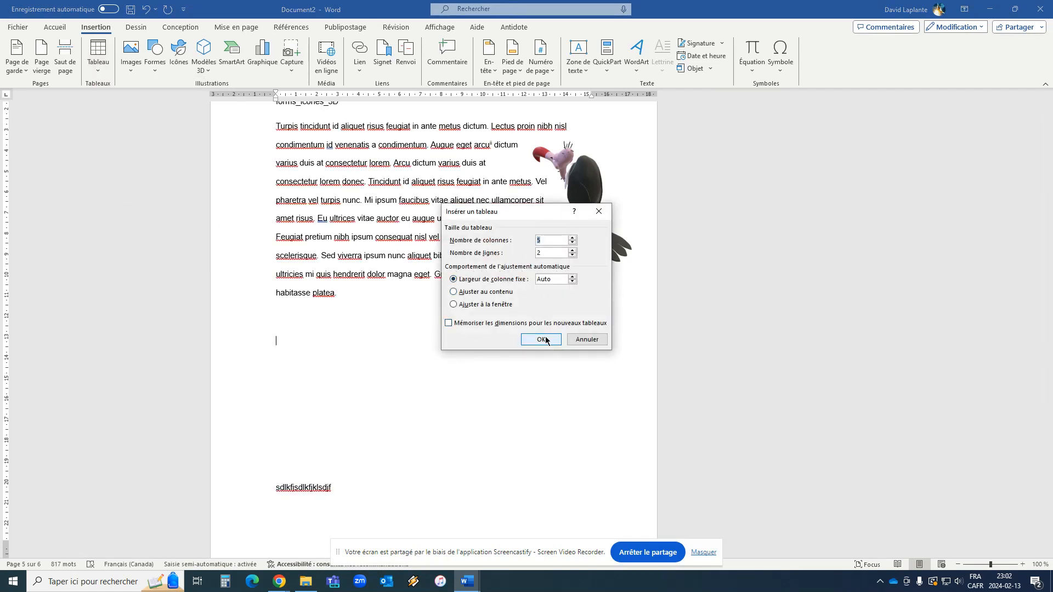
pyautogui.click(587, 340)
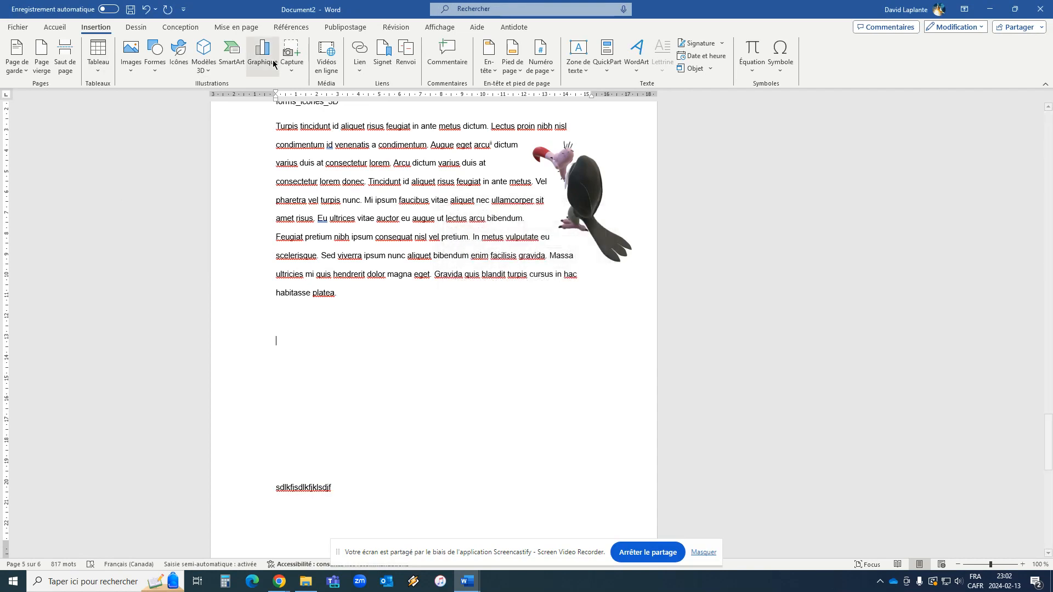
# Insert a table with six columns and three rows in the empty space below the paragraph
pyautogui.click(105, 55)
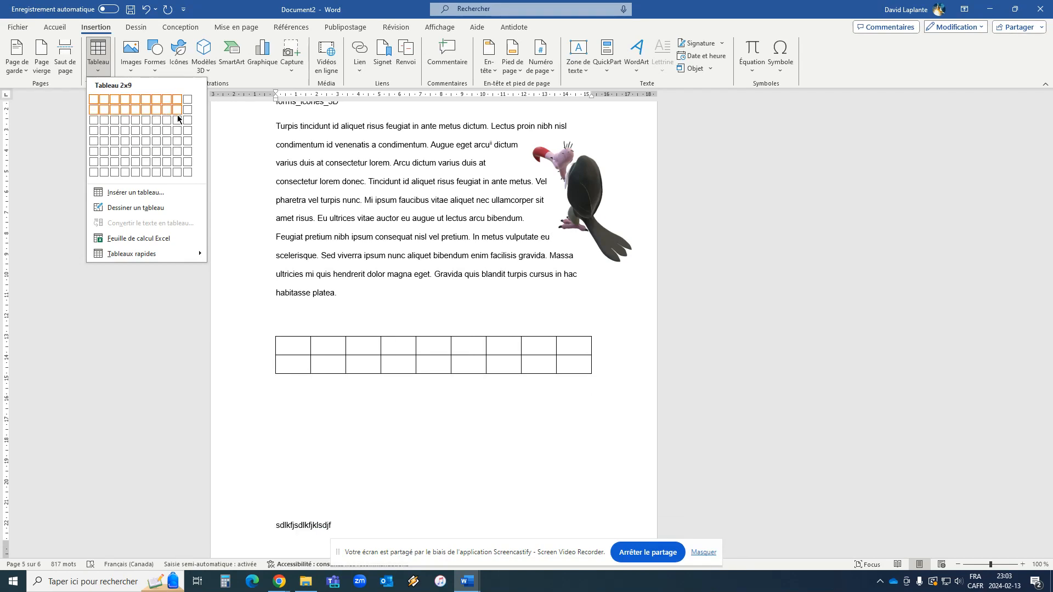
pyautogui.click(147, 120)
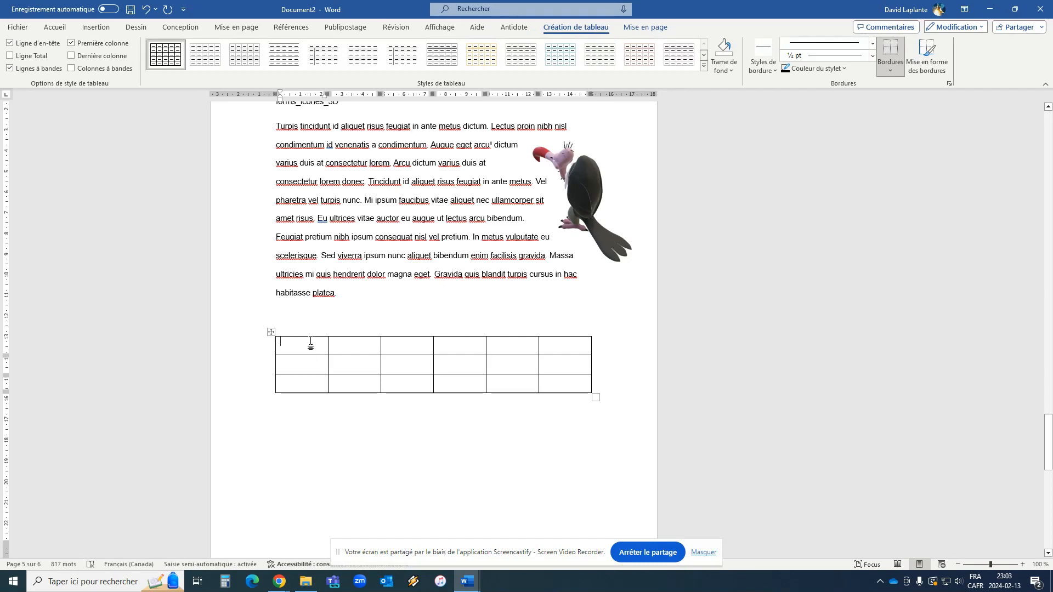
# Fill the six first-row cells with Lkjsdlkdfjs, Lsdfkjsdflkj, Ldskjlg, Elfkjlwdskjfsdlkj, Sdlfjksdlkj and sdljldfkjgk
pyautogui.write('lkjsdlkdfjs')
pyautogui.press('Tab')
pyautogui.write('lsdfkj')
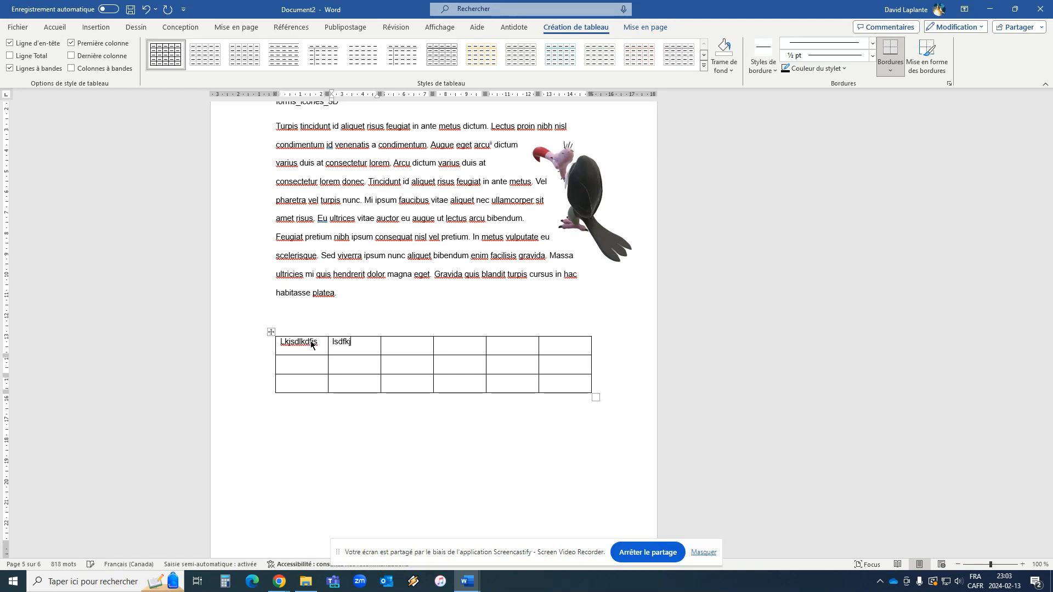
pyautogui.write('sdflkj')
pyautogui.press('Tab')
pyautogui.write('ldskjlg')
pyautogui.press('Tab')
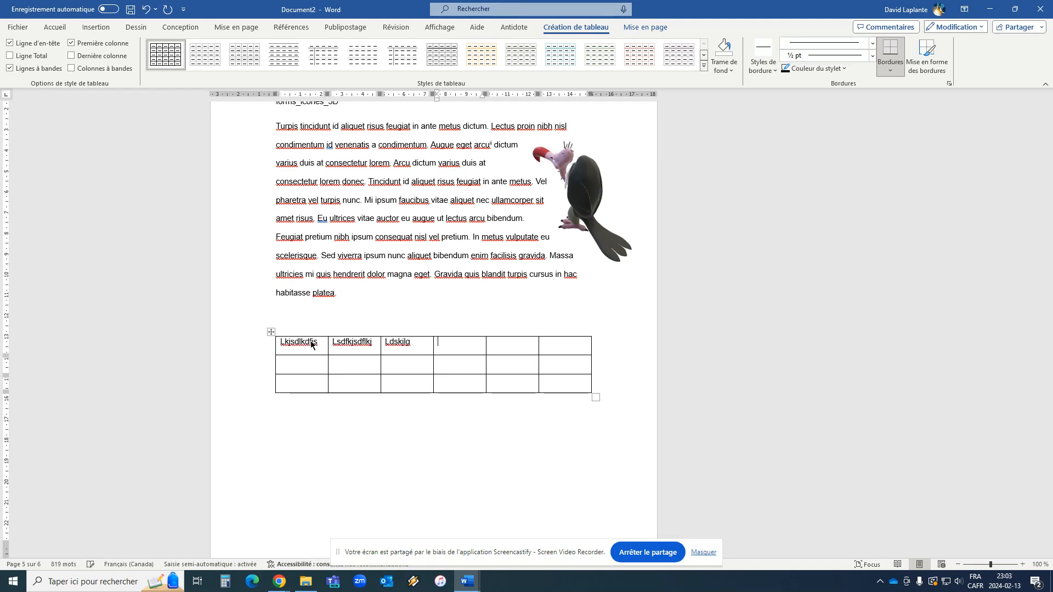
pyautogui.write('elfkjlwdskjfsdlkj')
pyautogui.press('Tab')
pyautogui.write('sdlfjksdlkj')
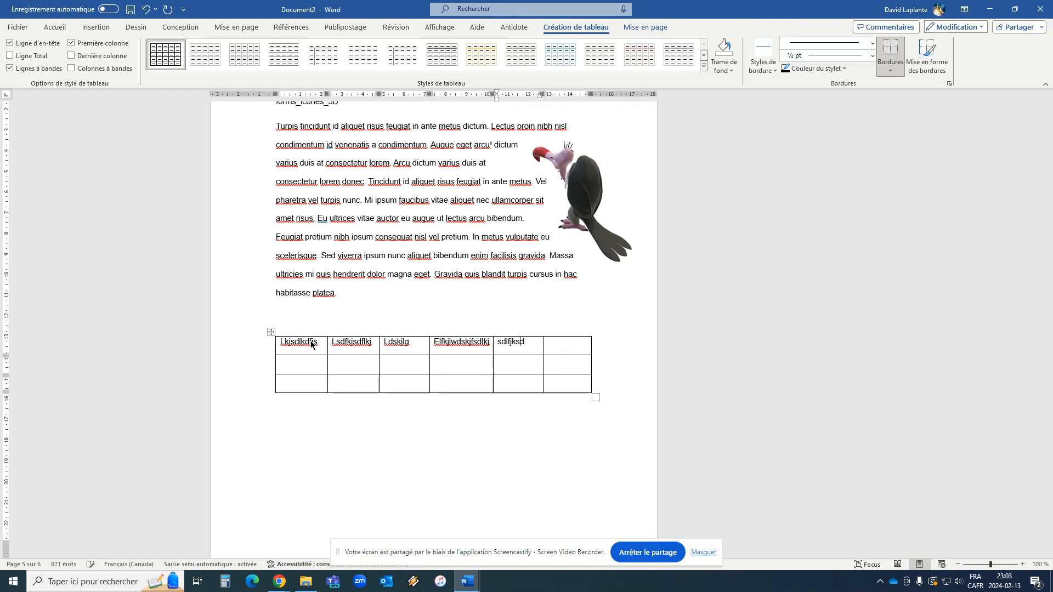
pyautogui.press('Tab')
pyautogui.write('sdljldfkjgk')
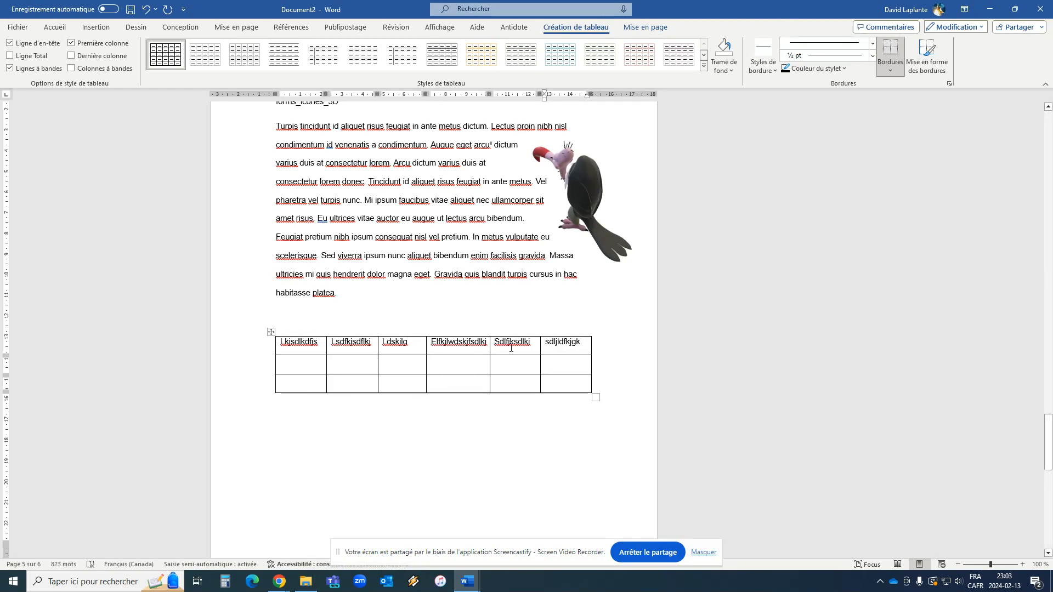
# Append g;fd;ldfk;lgk to the last cell of the first row and trim the cell's text back to Sdljldfkjgkg;
pyautogui.write('g;fd;ldfk;lgk')
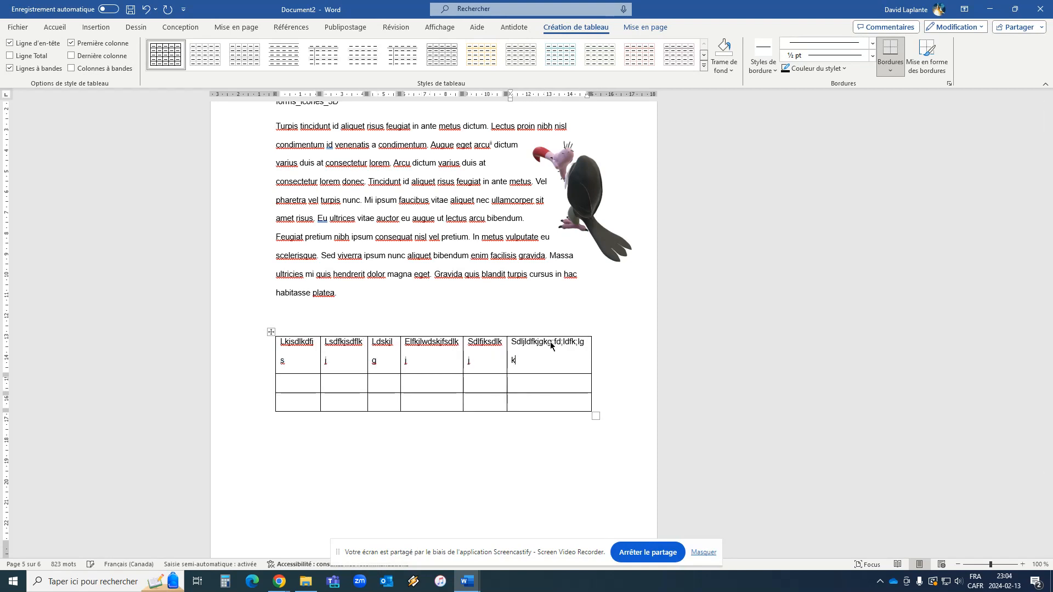
pyautogui.press('BackSpace')
pyautogui.press('BackSpace')
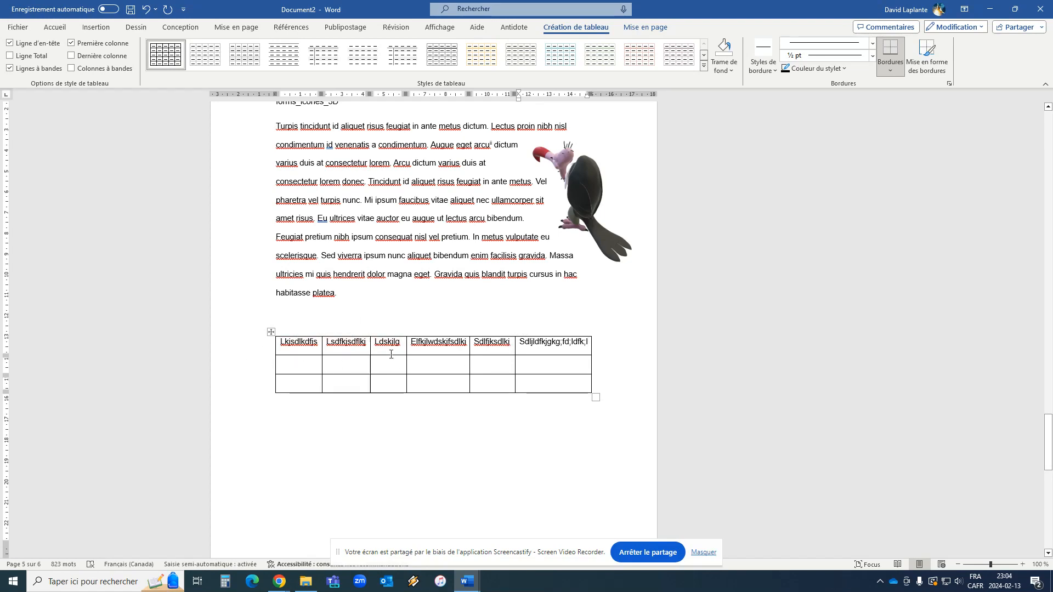
pyautogui.moveTo(529, 351)
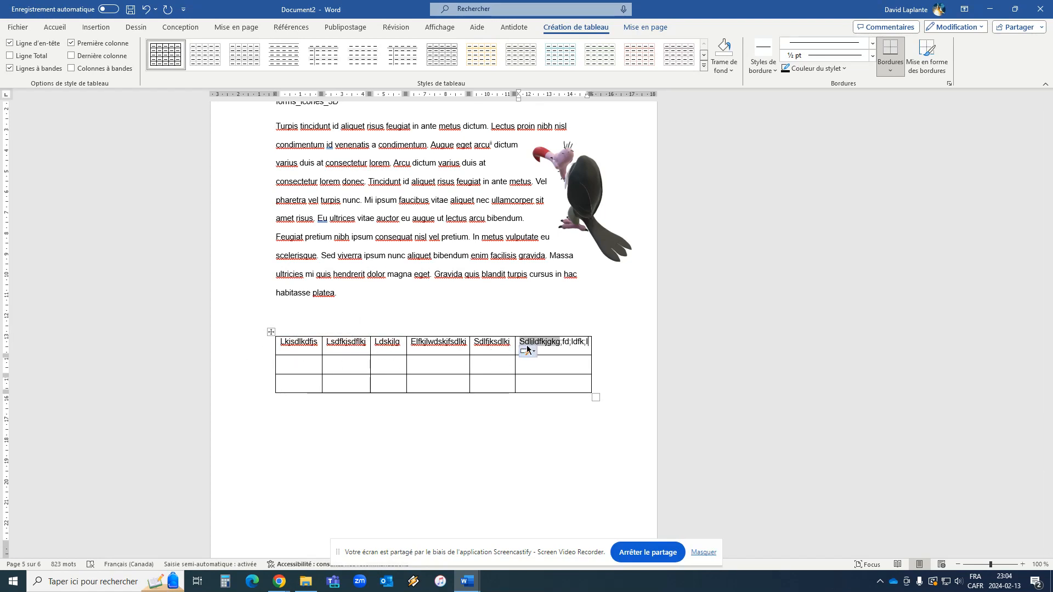
pyautogui.press('BackSpace')
pyautogui.press('BackSpace')
pyautogui.press('BackSpace')
pyautogui.press('BackSpace')
pyautogui.press('BackSpace')
pyautogui.press('BackSpace')
pyautogui.press('BackSpace')
pyautogui.press('BackSpace')
pyautogui.press('BackSpace')
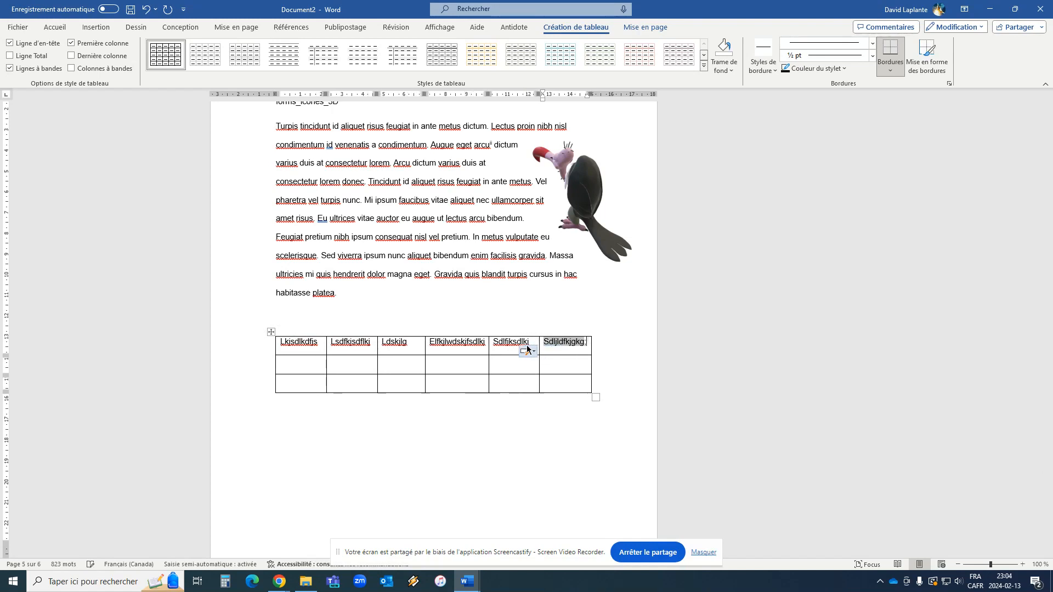
pyautogui.click(324, 360)
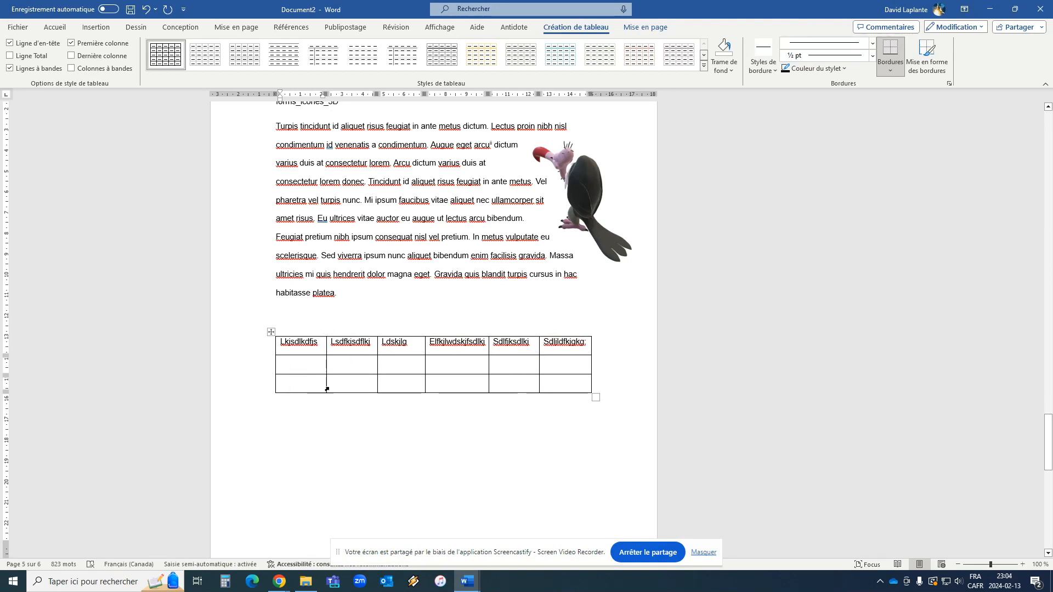
# Add three new rows at the end of the table, continuing from its last cell
pyautogui.click(562, 383)
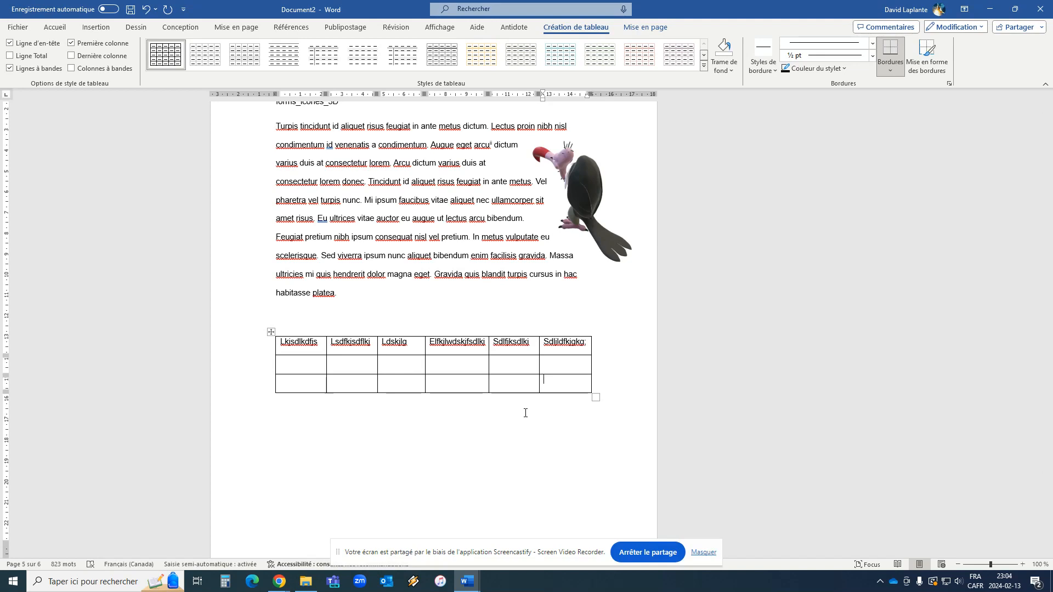
pyautogui.press('Tab')
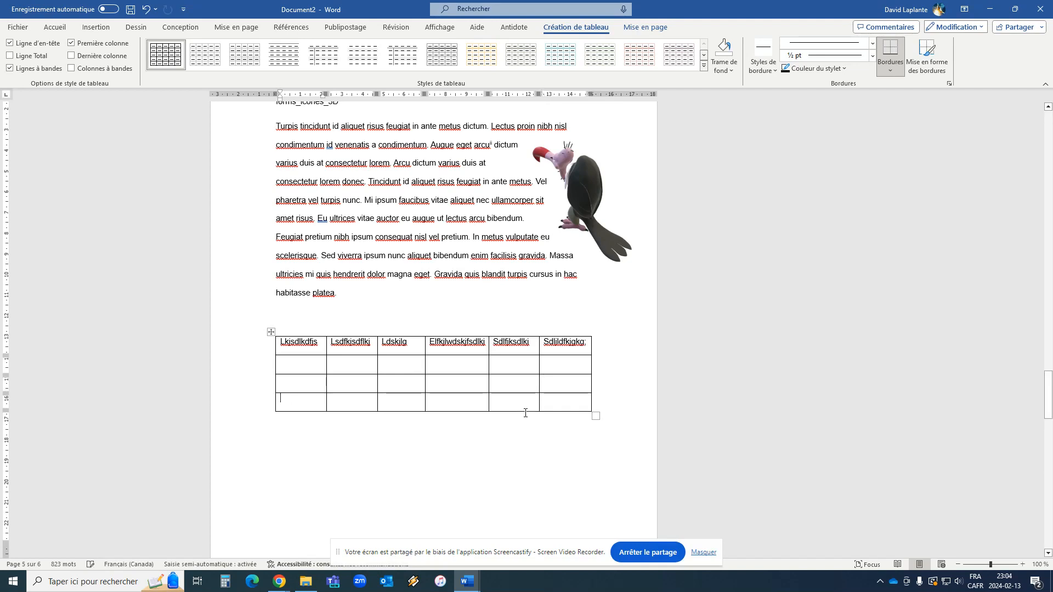
pyautogui.press('Tab')
pyautogui.press('Tab')
pyautogui.press('Tab')
pyautogui.press('Tab')
pyautogui.press('Tab')
pyautogui.press('Tab')
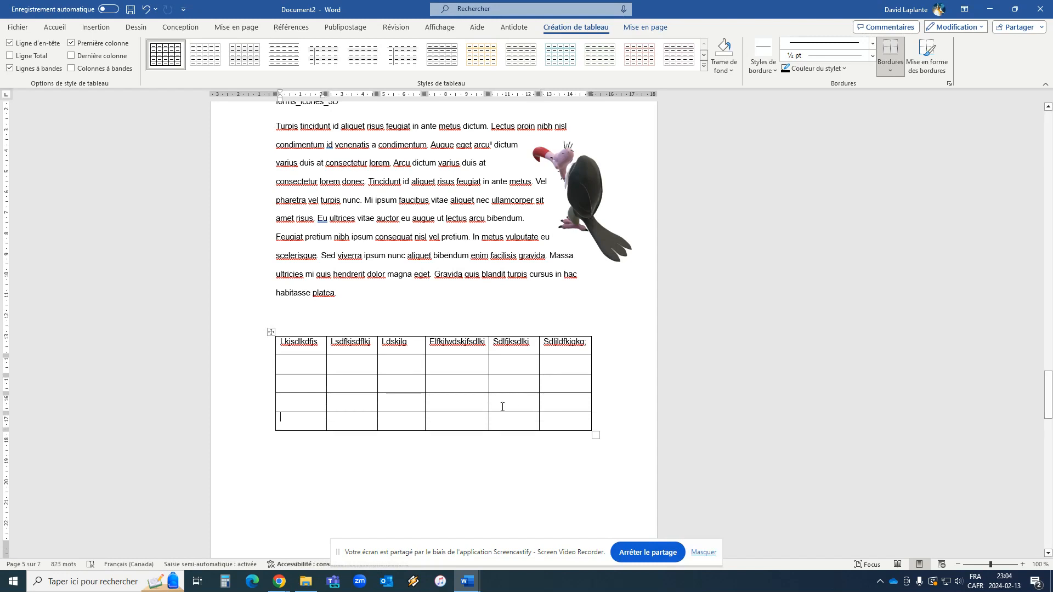
pyautogui.click(526, 414)
pyautogui.click(543, 424)
pyautogui.press('Tab')
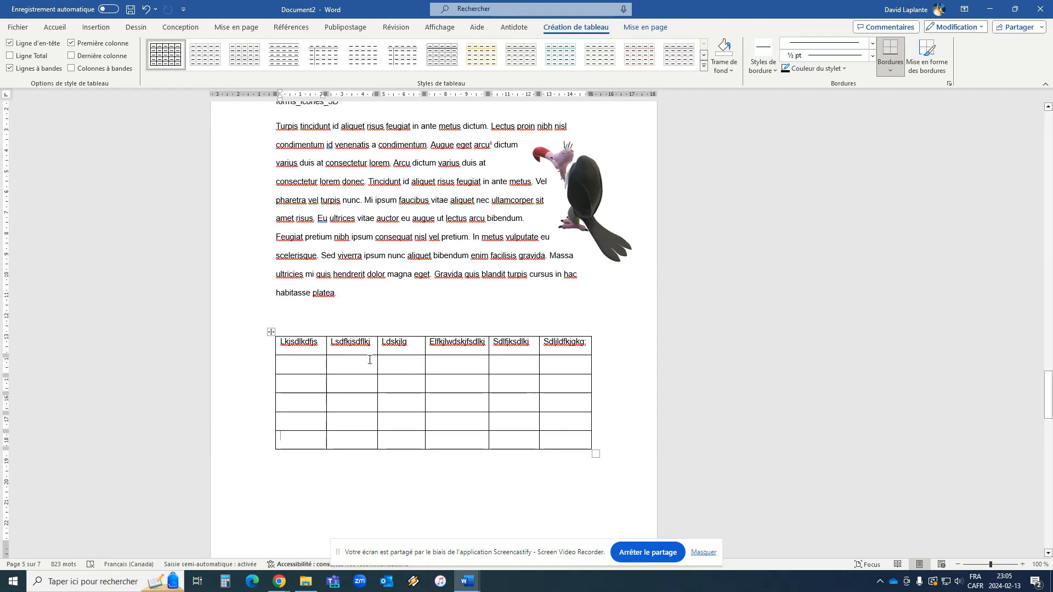
pyautogui.rightClick(562, 440)
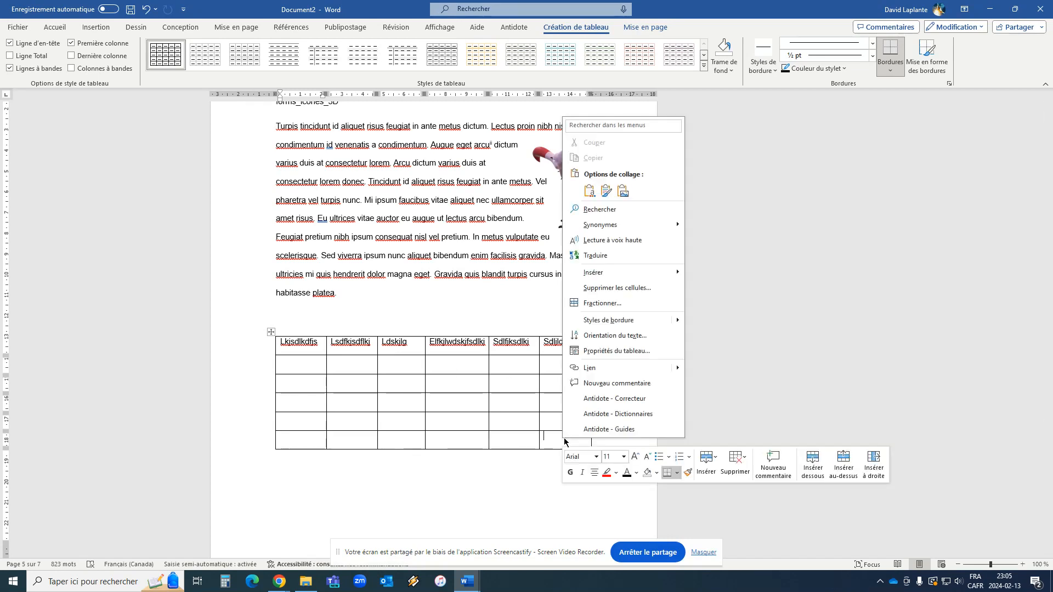
pyautogui.moveTo(618, 282)
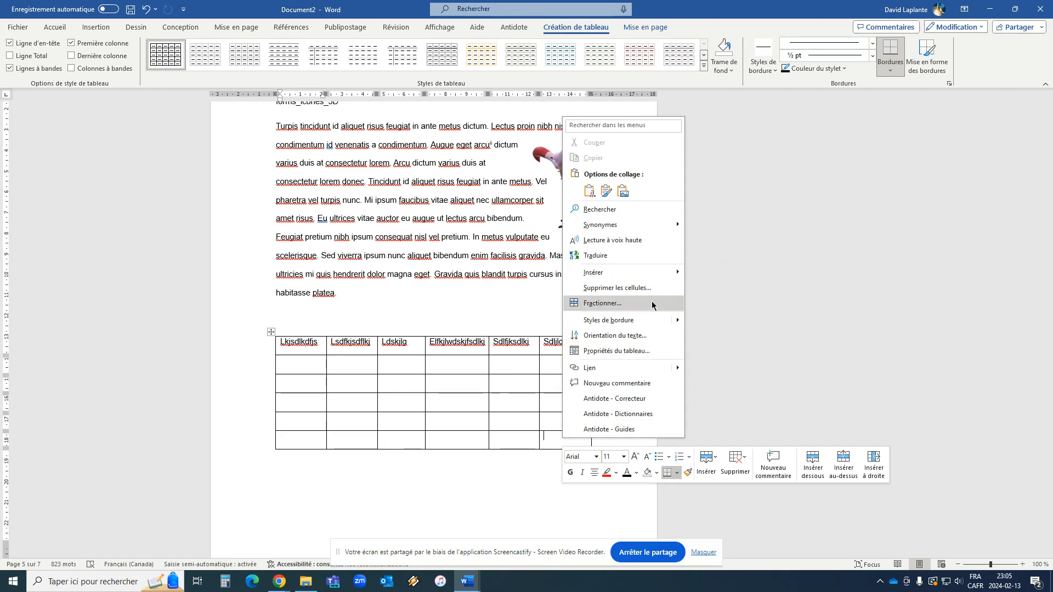
pyautogui.moveTo(660, 274)
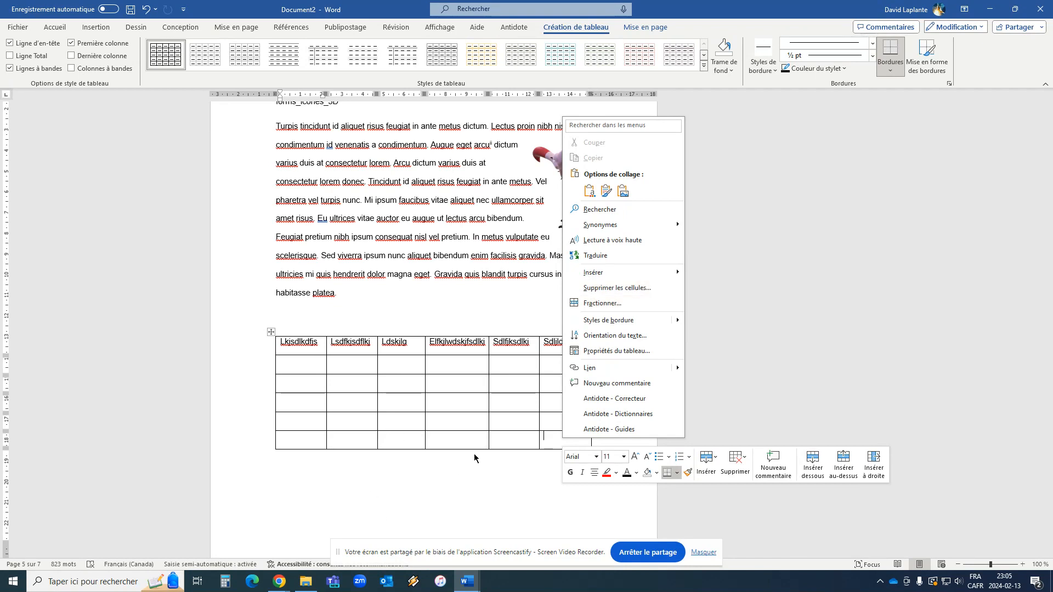
pyautogui.click(496, 439)
# Merge the last two cells of the table's bottom row into one cell
pyautogui.moveTo(553, 435); pyautogui.dragTo(523, 441)
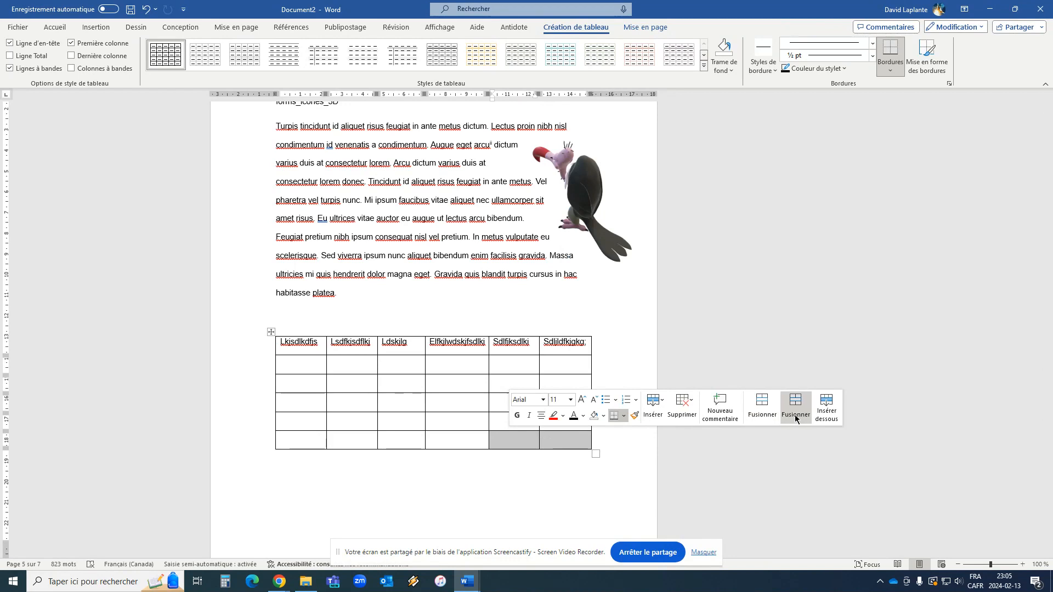
pyautogui.rightClick(562, 447)
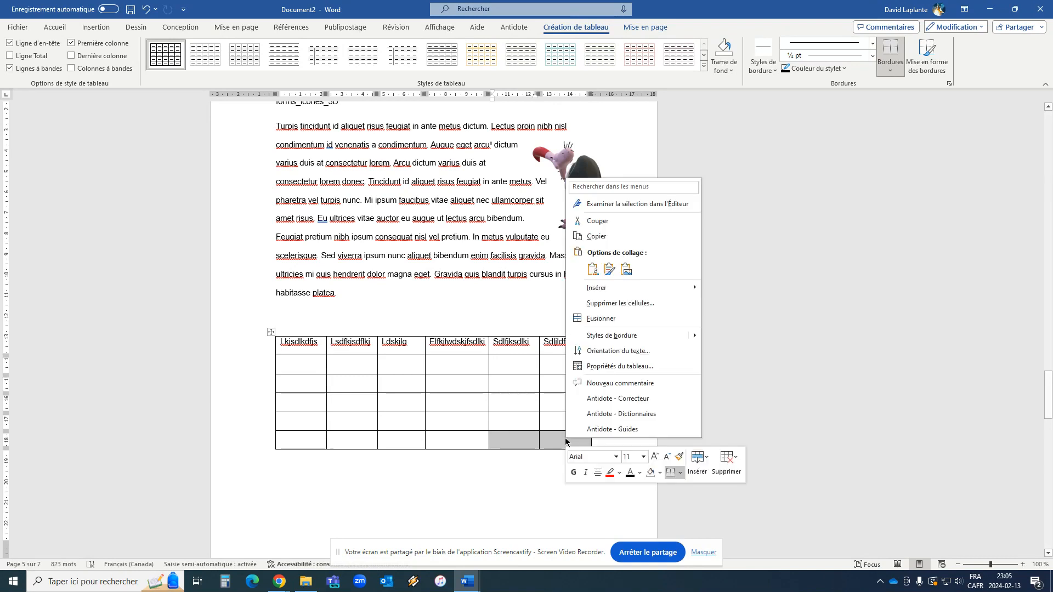
pyautogui.click(615, 320)
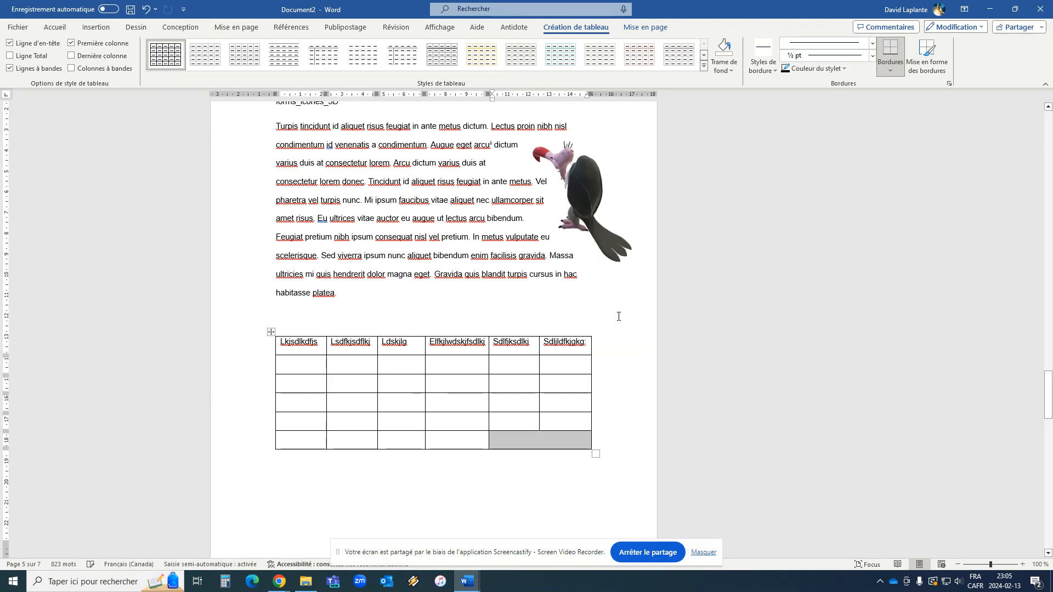
pyautogui.click(549, 423)
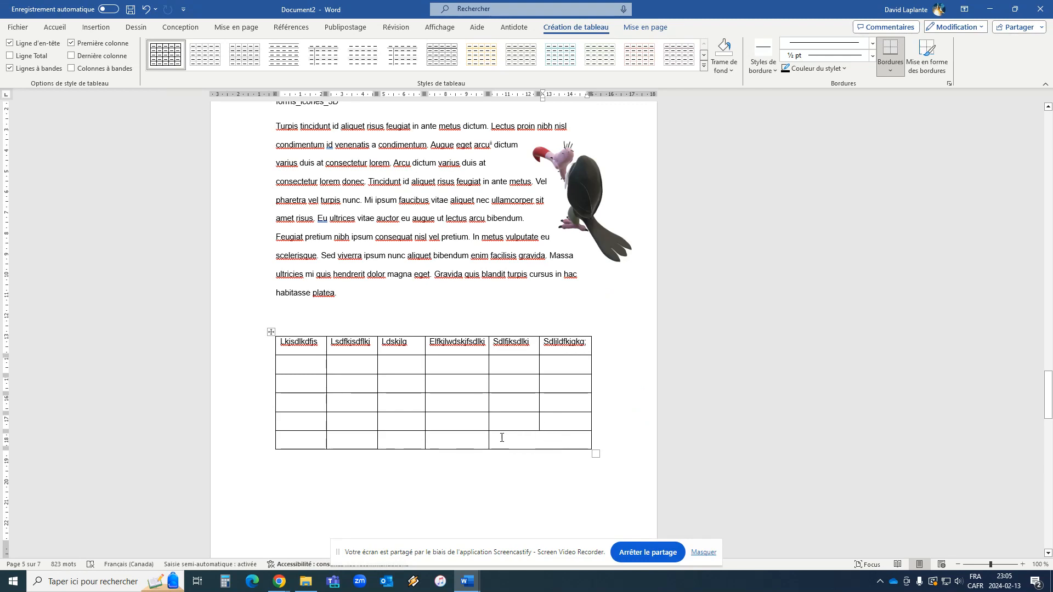
# Add two more rows below the row with the merged cell, continuing from that cell
pyautogui.click(541, 441)
pyautogui.press('Tab')
pyautogui.press('Tab')
pyautogui.press('Tab')
pyautogui.press('Tab')
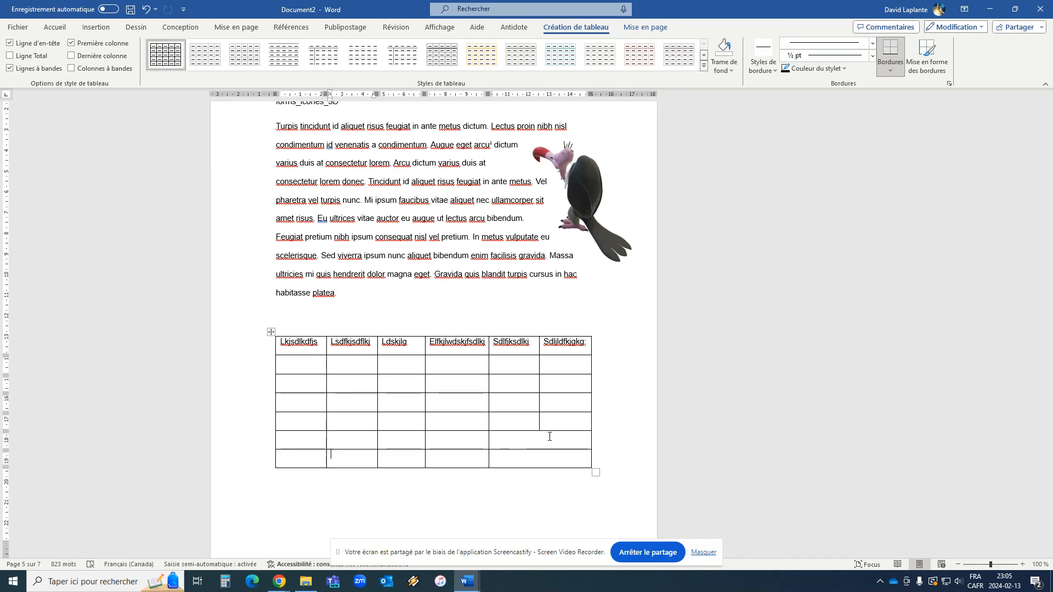
pyautogui.press('Tab')
pyautogui.press('Tab')
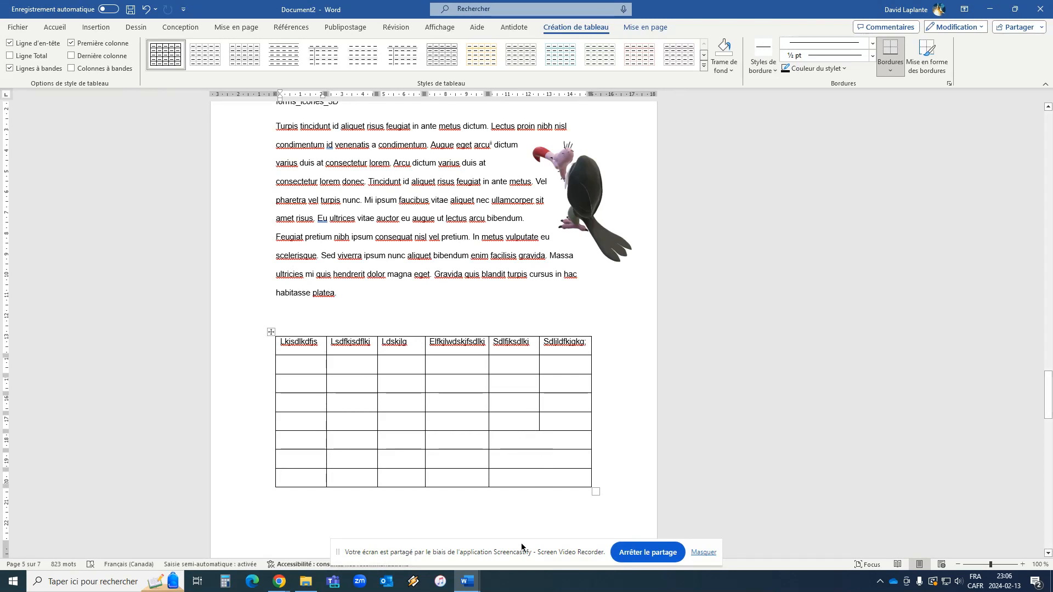
# Delete the table's last two rows with the entire-row option (Supprimer la ligne entière)
pyautogui.moveTo(305, 456); pyautogui.dragTo(507, 476)
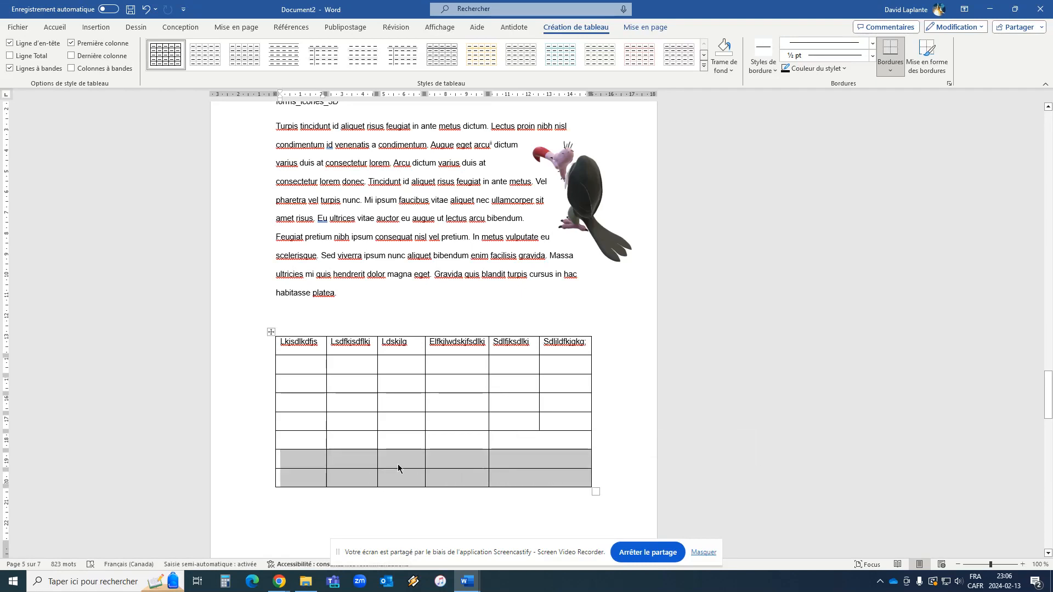
pyautogui.rightClick(539, 459)
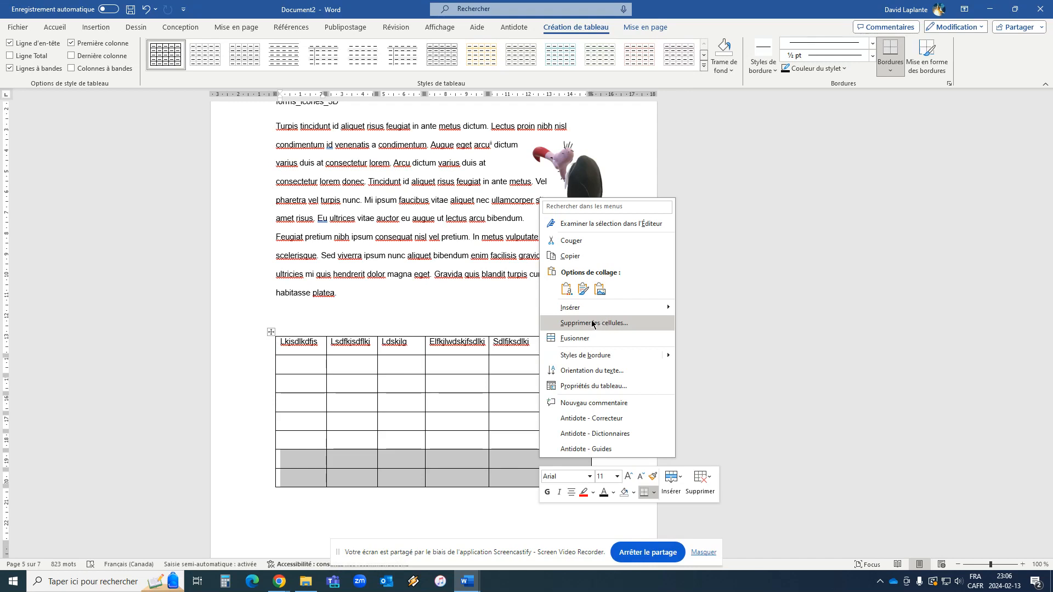
pyautogui.press('Escape')
pyautogui.press('BackSpace')
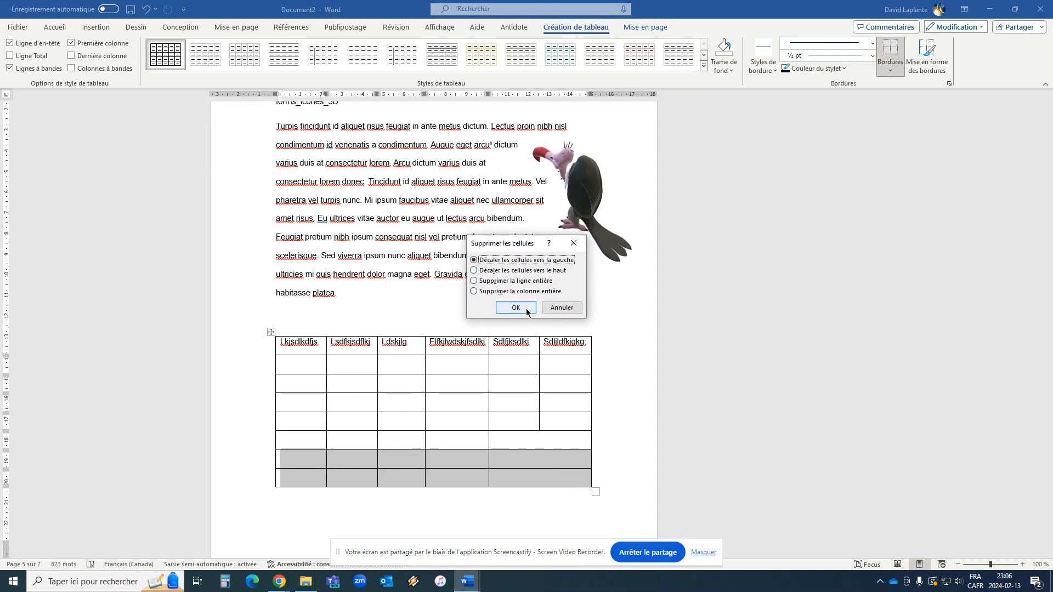
pyautogui.click(489, 282)
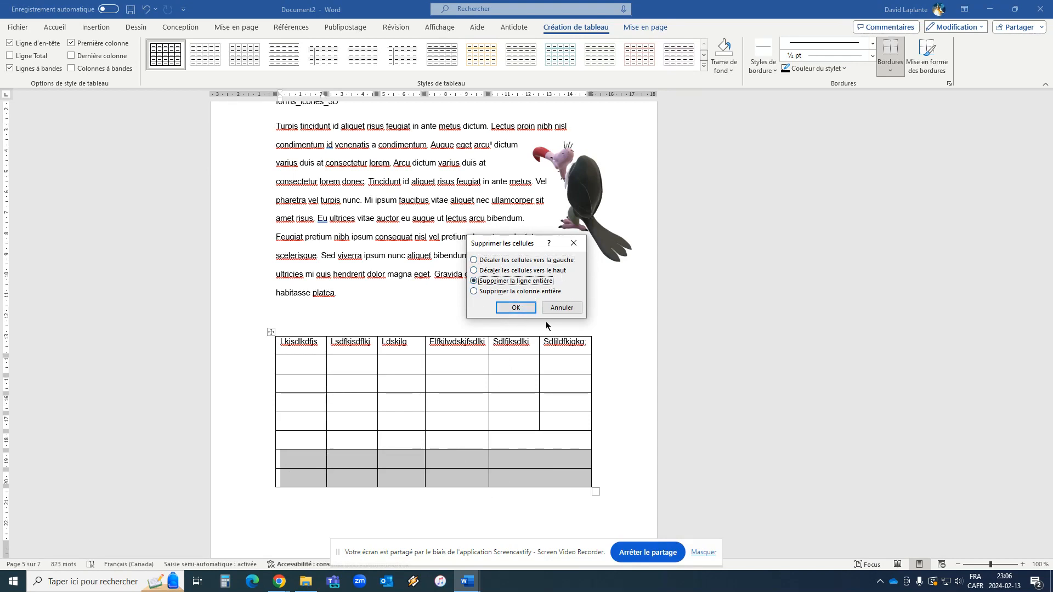
pyautogui.click(516, 308)
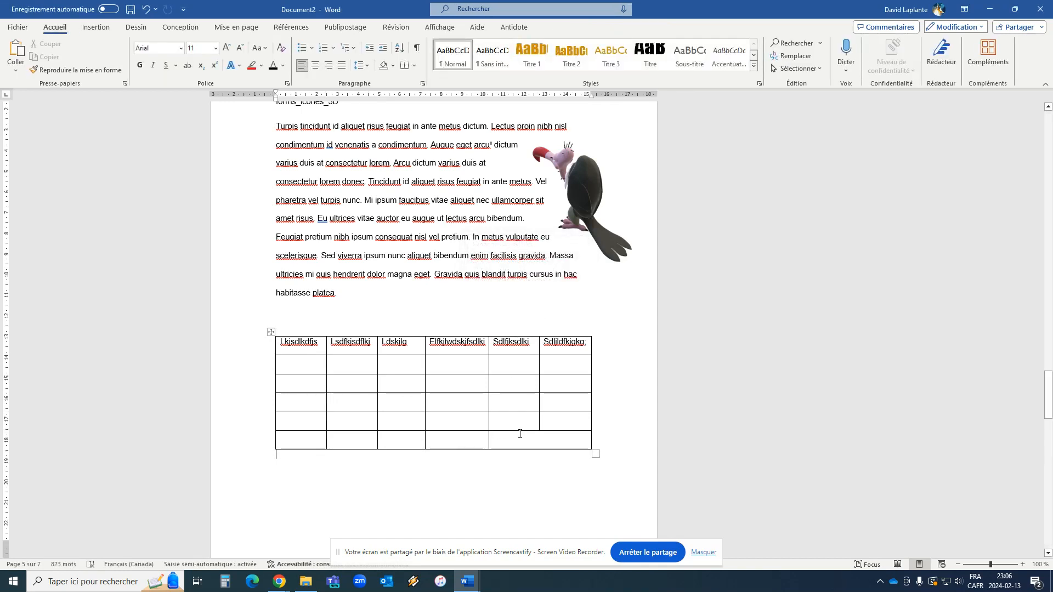
# Split the merged cell in the bottom row into 2 columns and 1 row
pyautogui.rightClick(539, 440)
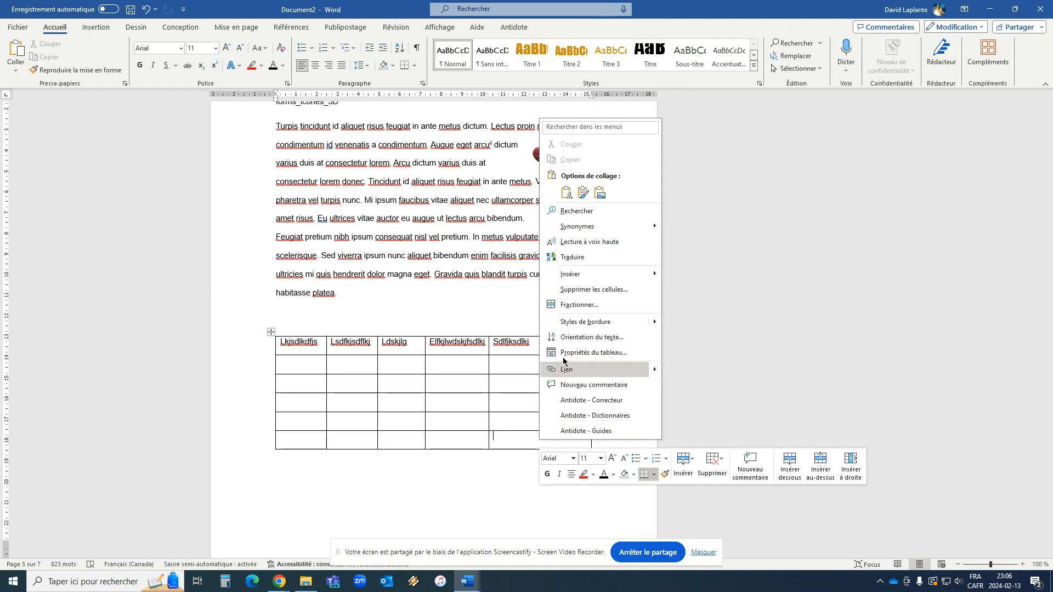
pyautogui.click(583, 305)
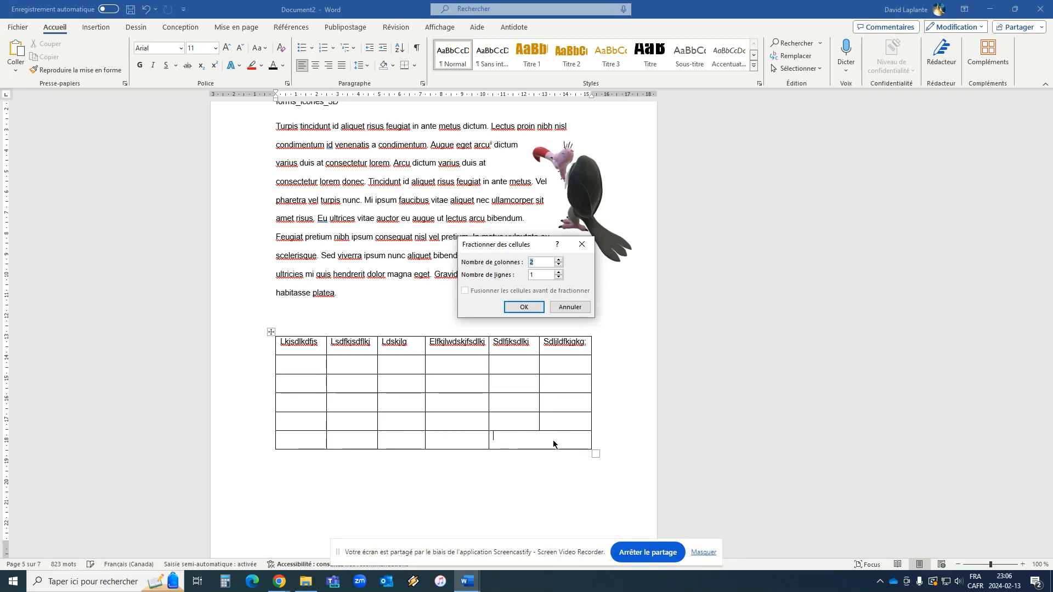
pyautogui.click(525, 308)
pyautogui.click(563, 445)
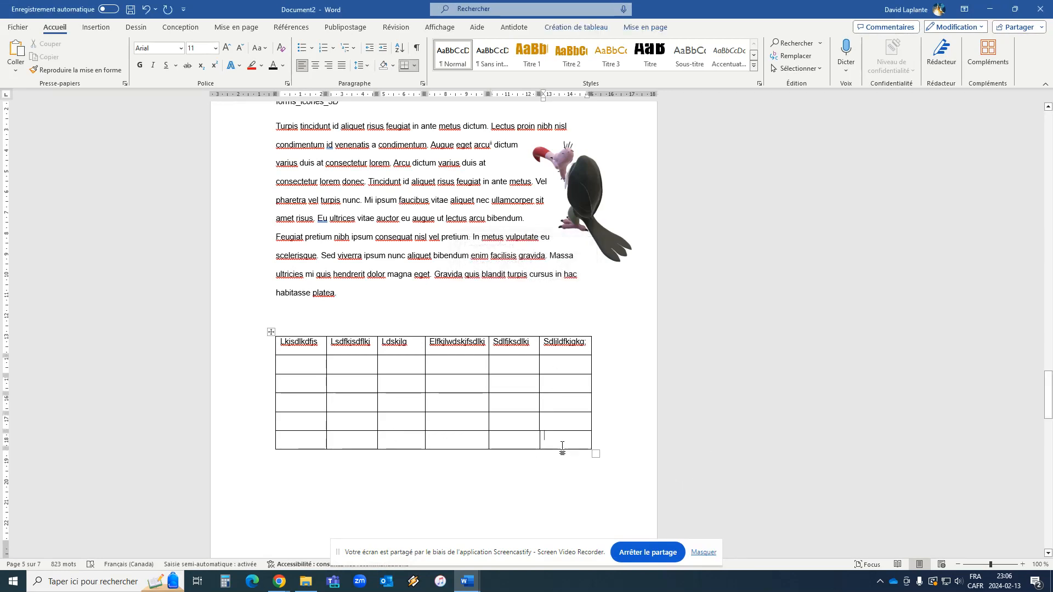
# In each of the table's last three columns, merge the fourth-row cell with the fifth-row cell
pyautogui.click(521, 440)
pyautogui.moveTo(461, 405); pyautogui.dragTo(464, 417)
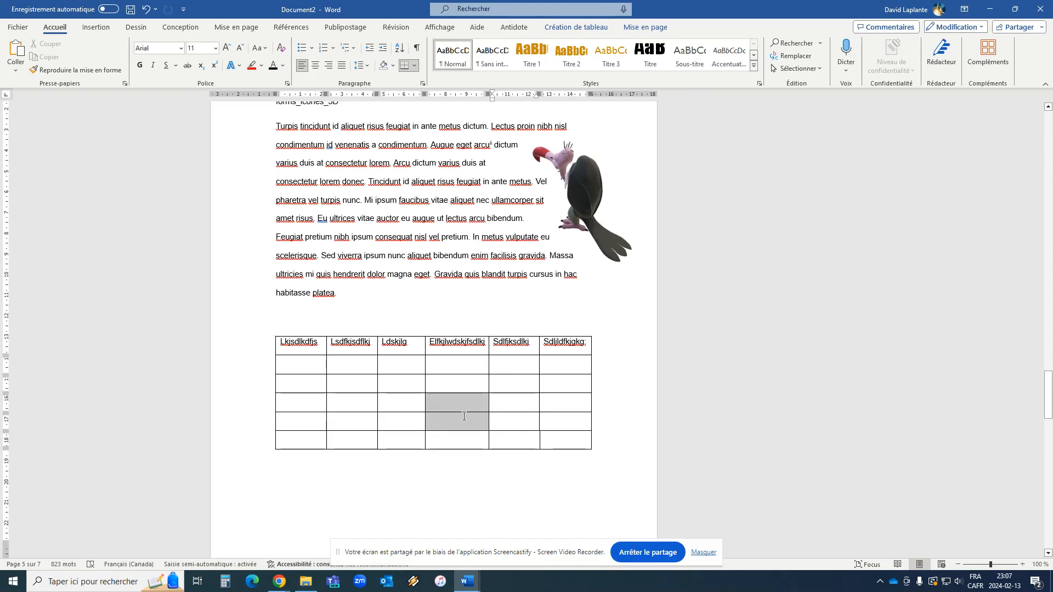
pyautogui.rightClick(464, 417)
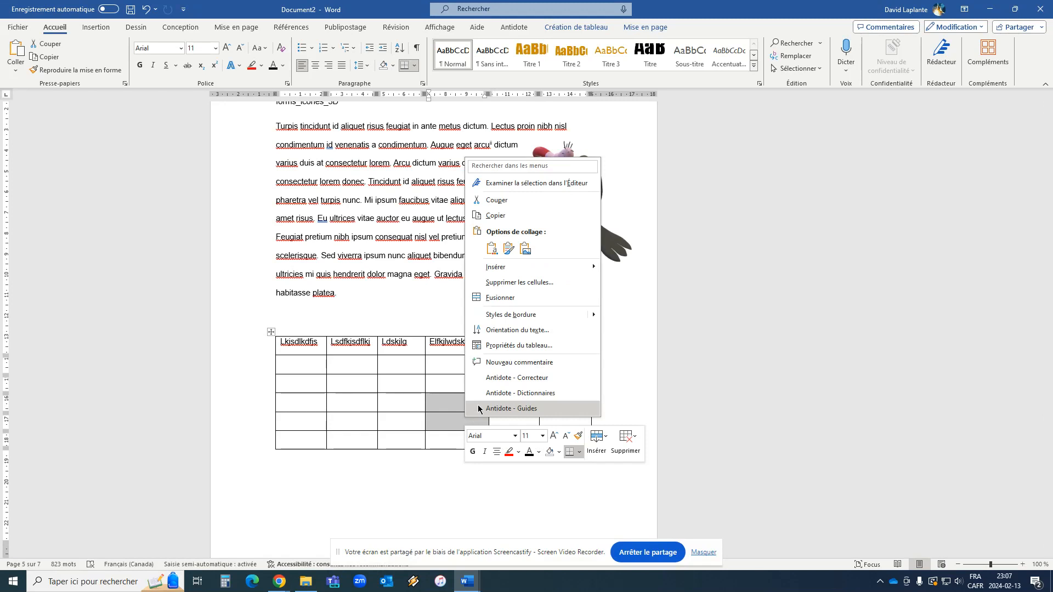
pyautogui.click(509, 302)
pyautogui.moveTo(512, 404); pyautogui.dragTo(519, 418)
pyautogui.rightClick(519, 419)
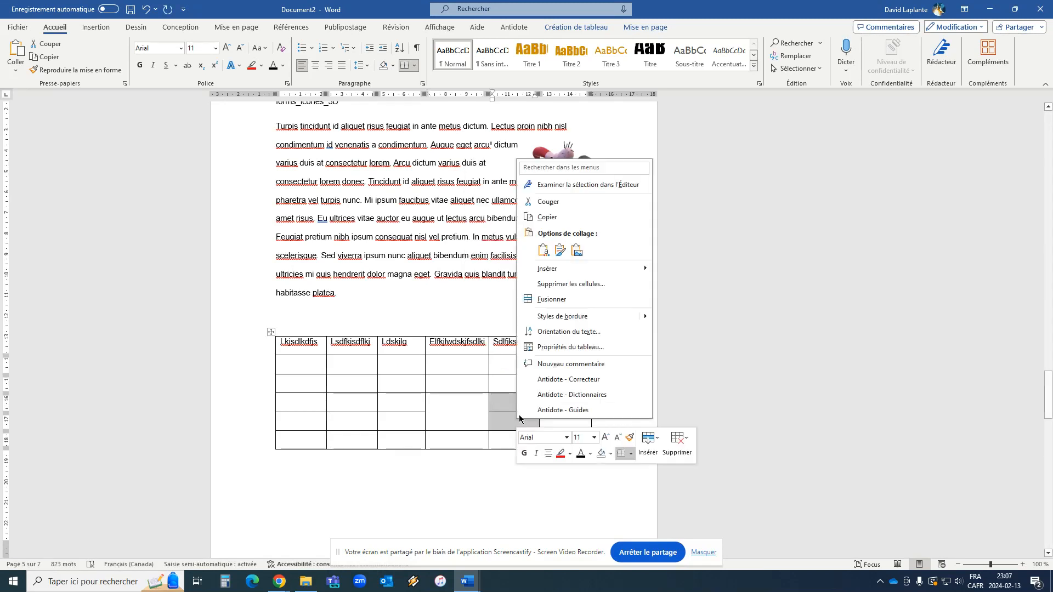
pyautogui.click(551, 299)
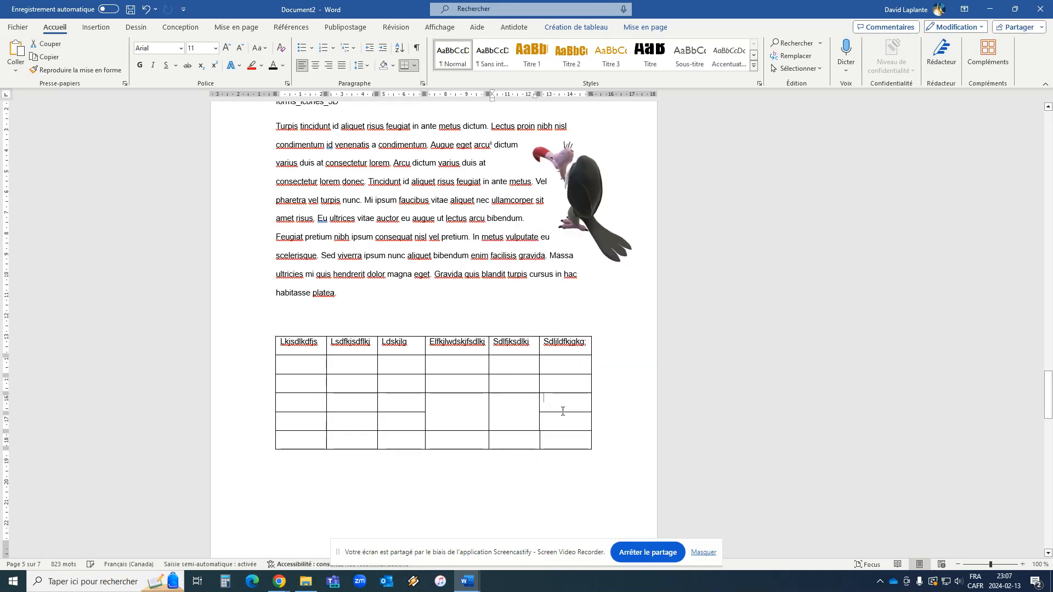
pyautogui.moveTo(563, 411); pyautogui.dragTo(565, 420)
pyautogui.rightClick(565, 420)
pyautogui.click(550, 301)
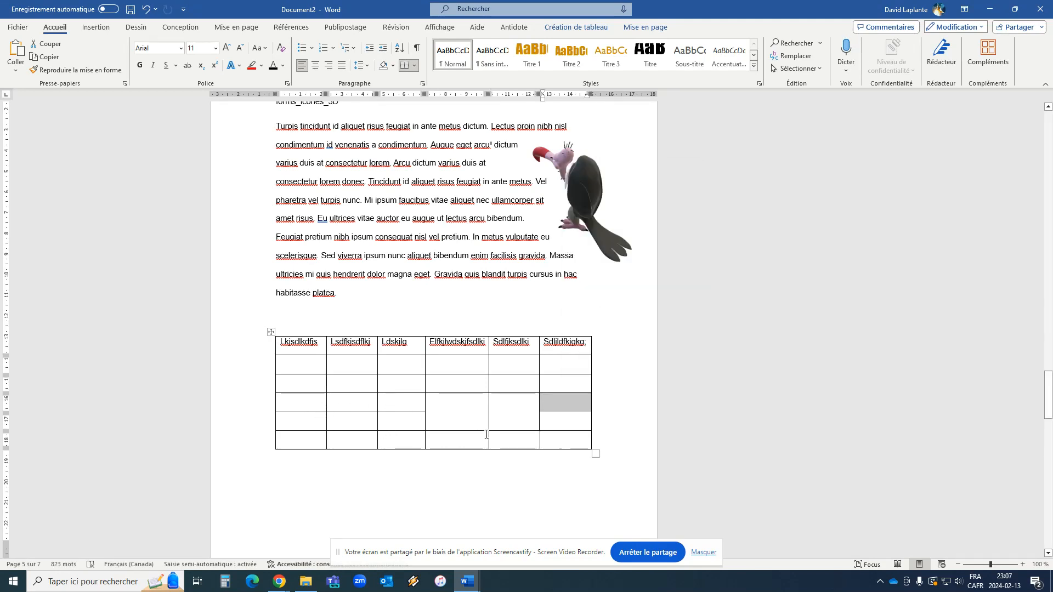
# In the fourth and fifth columns, merge the third-row cell with the tall merged cell directly below it
pyautogui.click(477, 390)
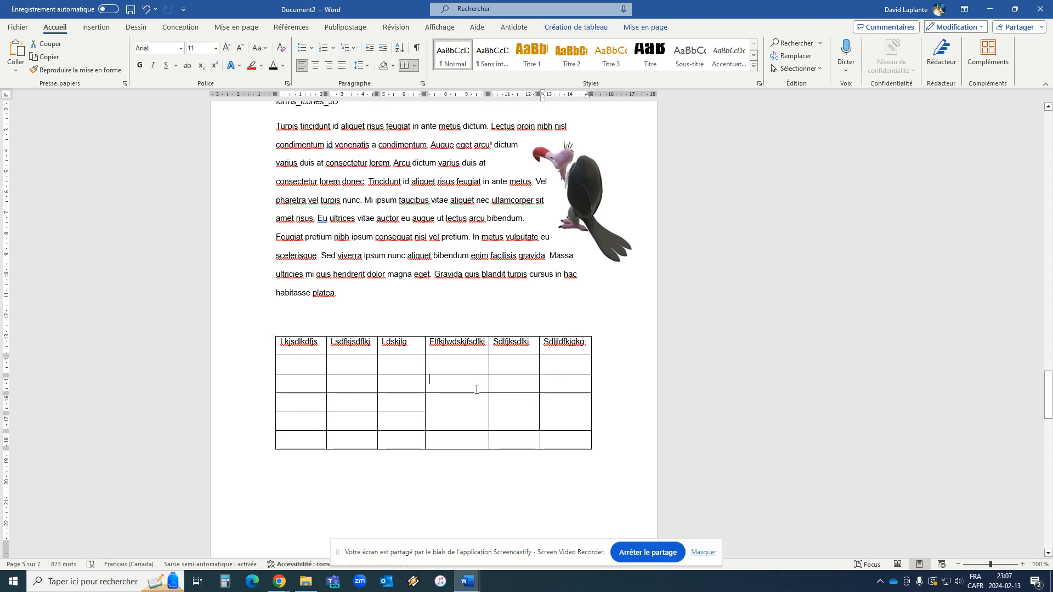
pyautogui.moveTo(477, 389); pyautogui.dragTo(472, 406)
pyautogui.rightClick(466, 405)
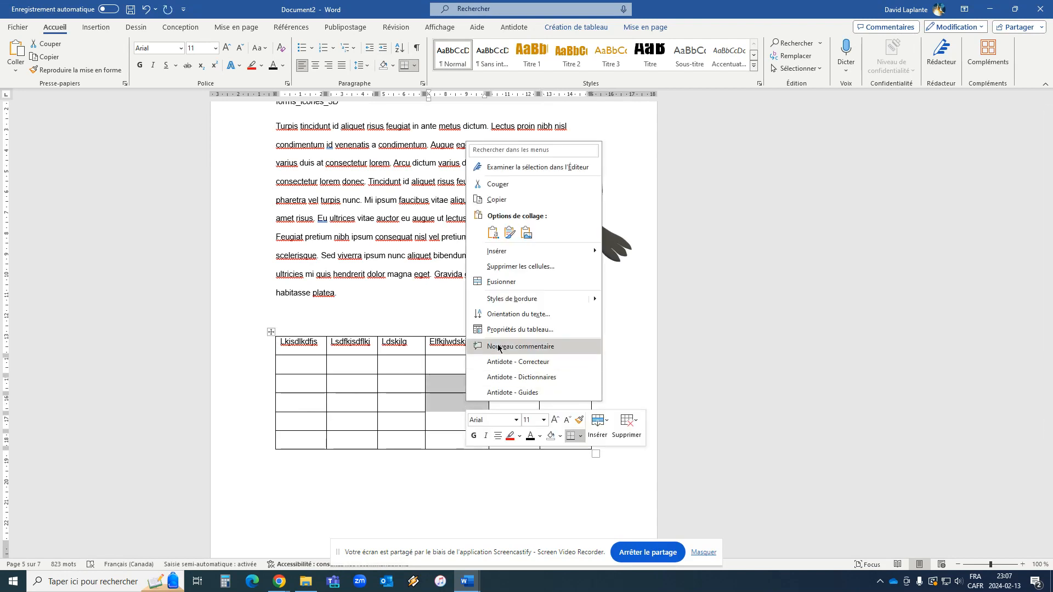
pyautogui.click(501, 281)
pyautogui.moveTo(492, 378); pyautogui.dragTo(534, 387)
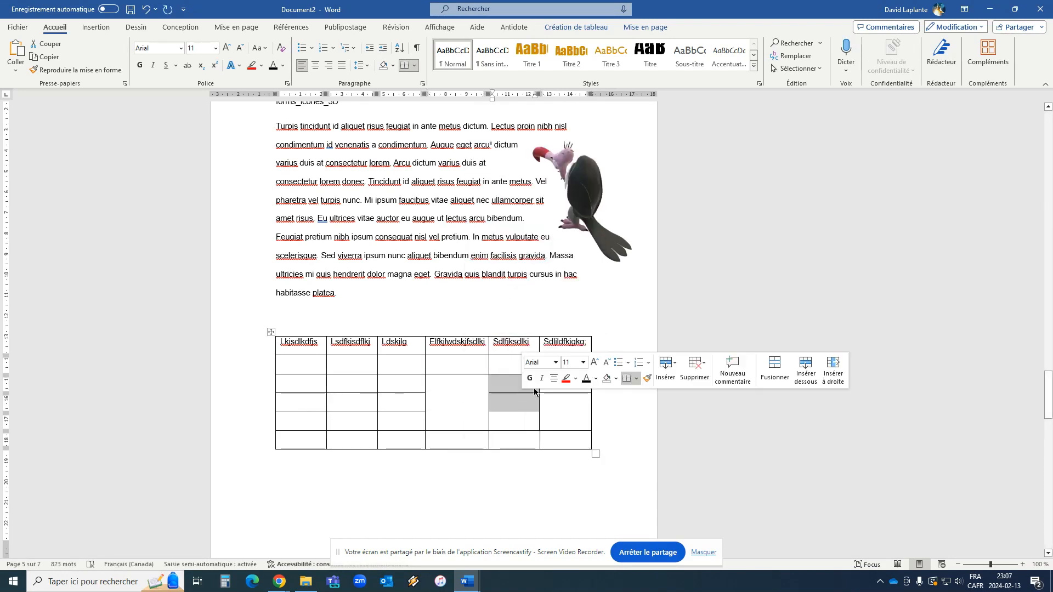
pyautogui.rightClick(504, 410)
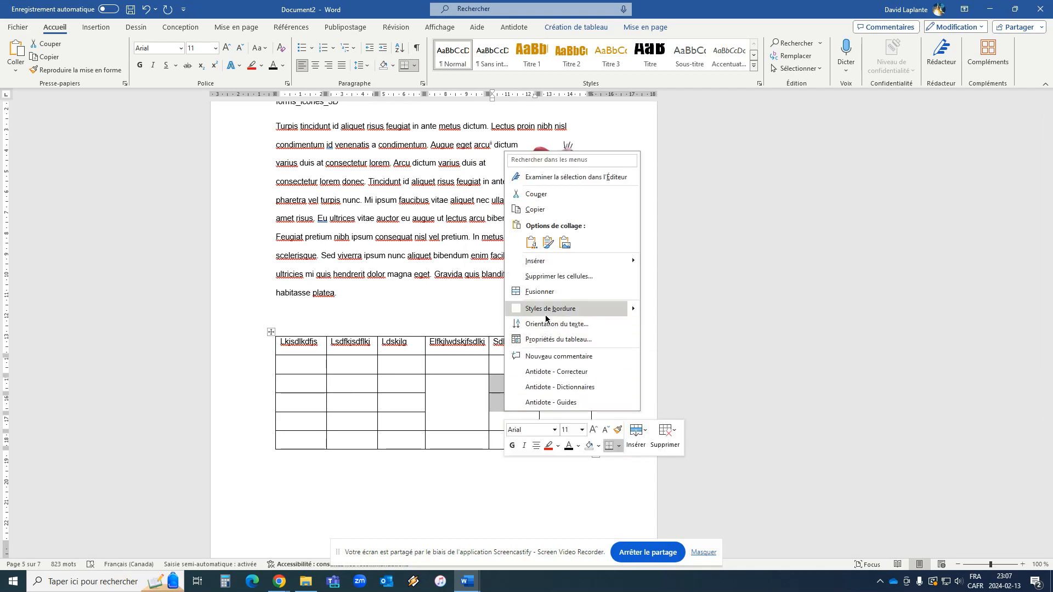
pyautogui.click(539, 292)
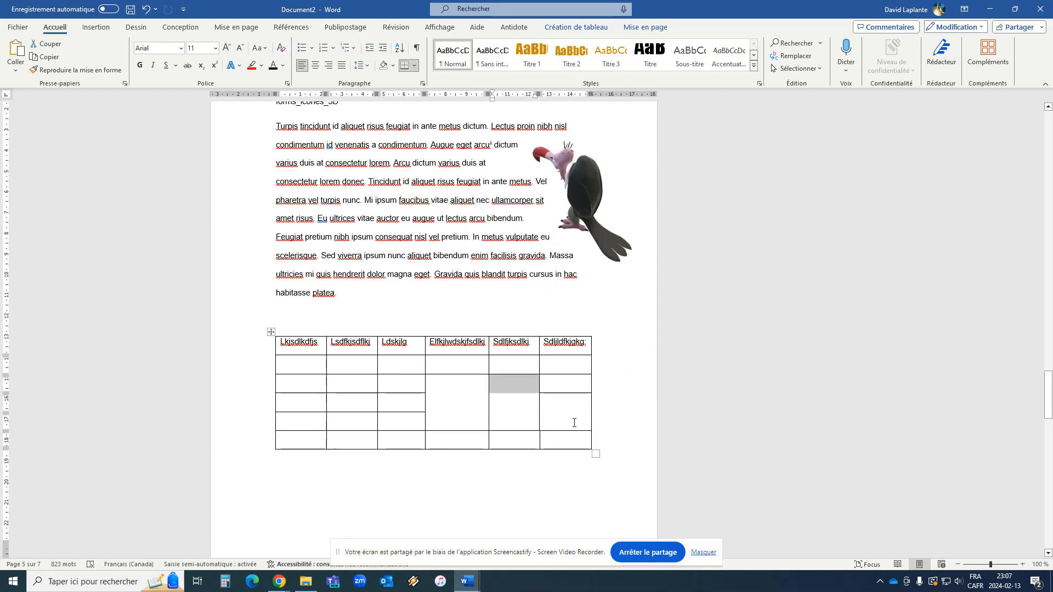
pyautogui.click(561, 379)
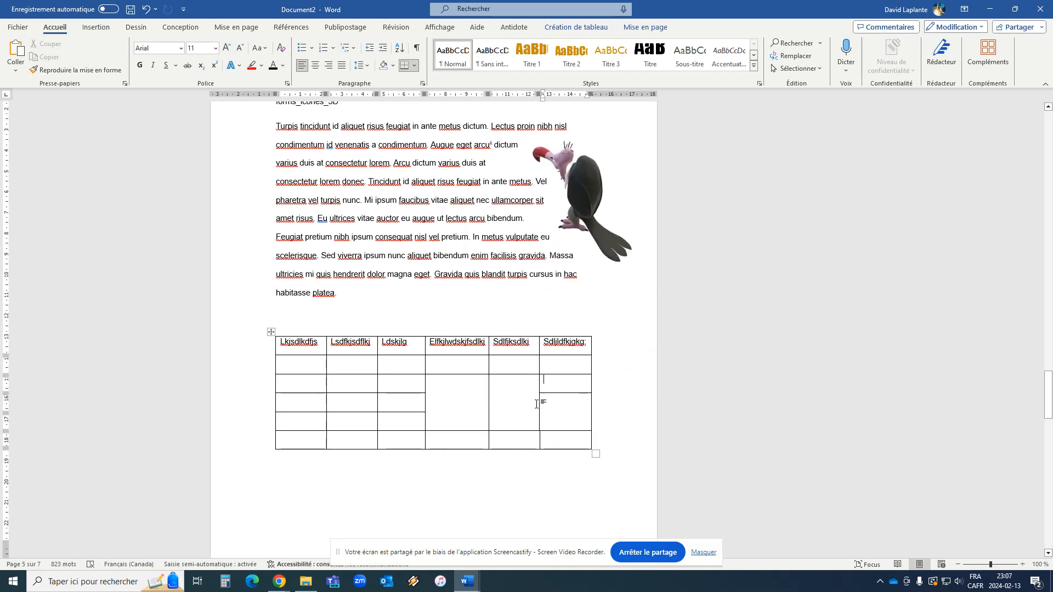